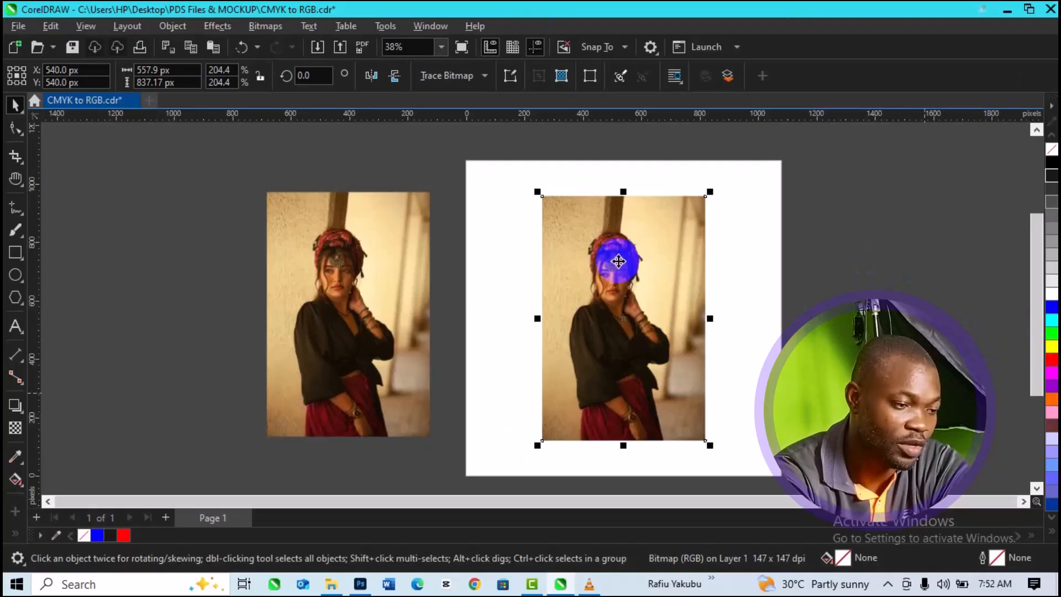
Step: Select the photo on the white page and activate the Transparency tool for it
left_click(312, 369)
left_click(678, 349)
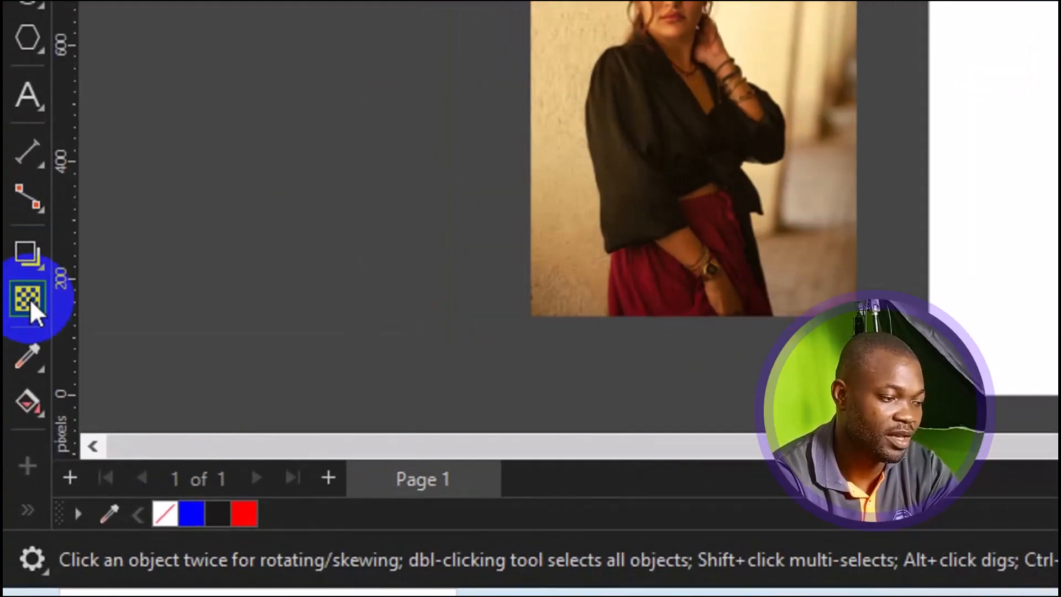
left_click(29, 299)
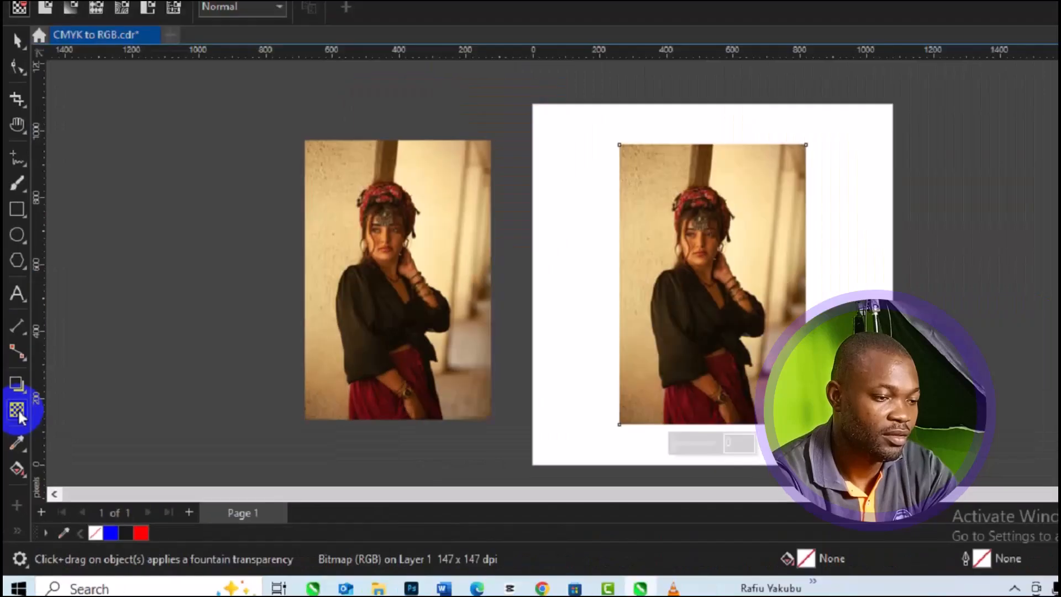
left_click(563, 440)
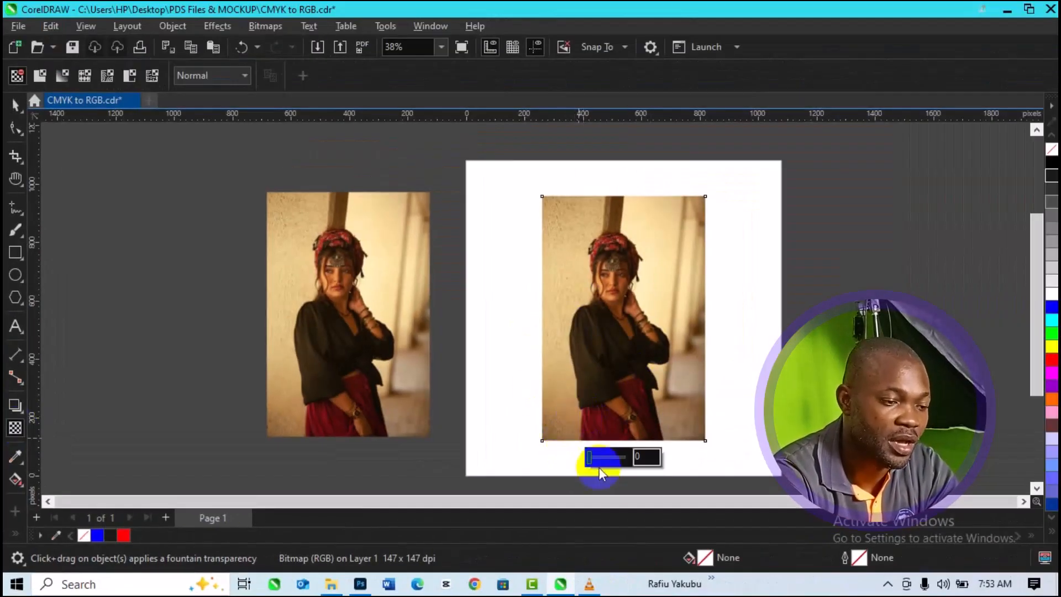
Step: Try a uniform transparency of 36 on the page photo and reset it to 0
left_click(640, 456)
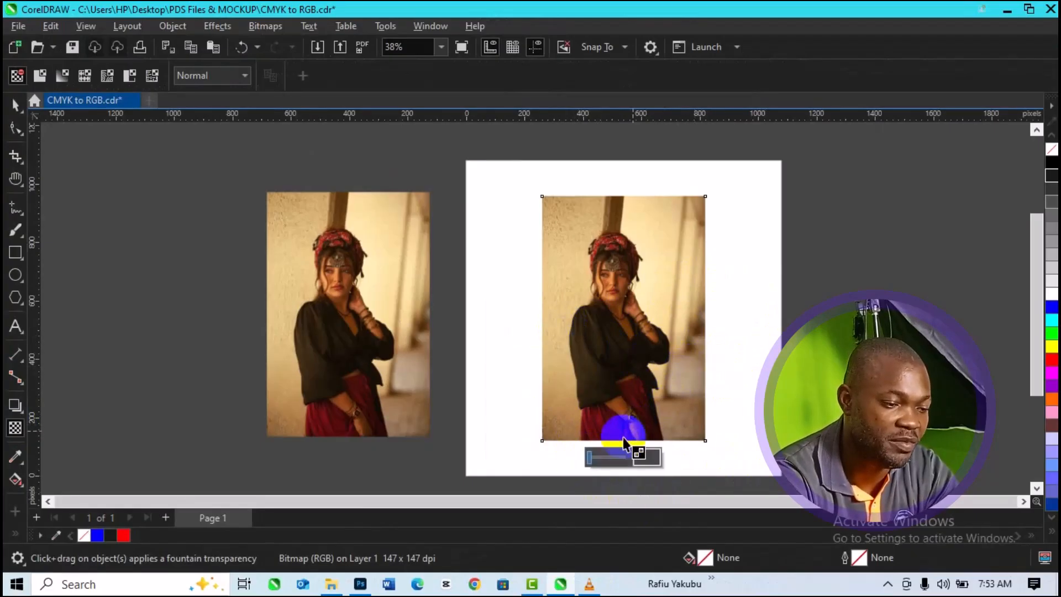
left_click(591, 458)
left_click_drag(592, 460, 606, 466)
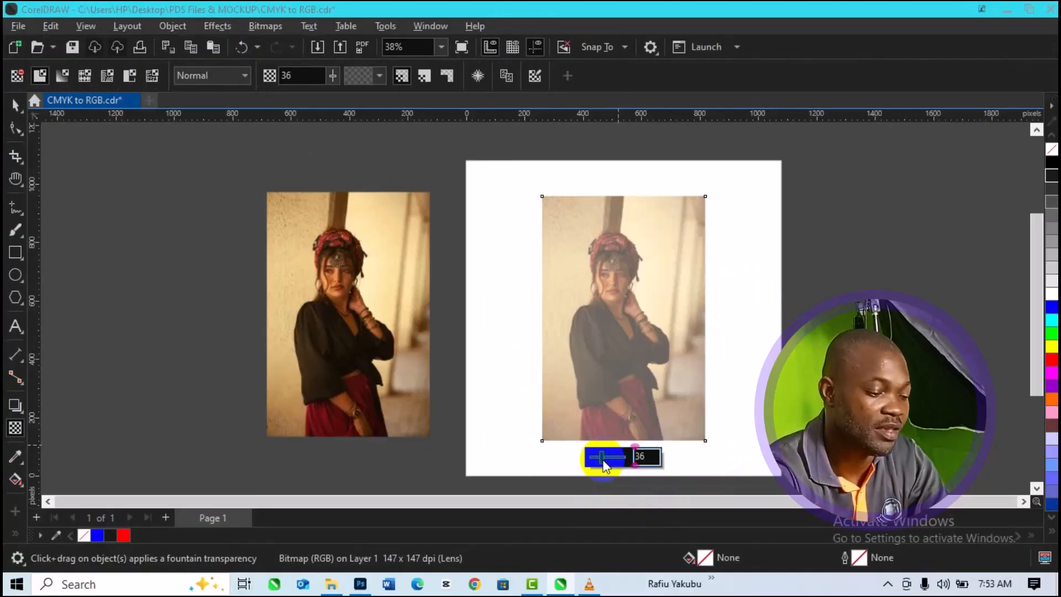
left_click_drag(604, 464, 571, 458)
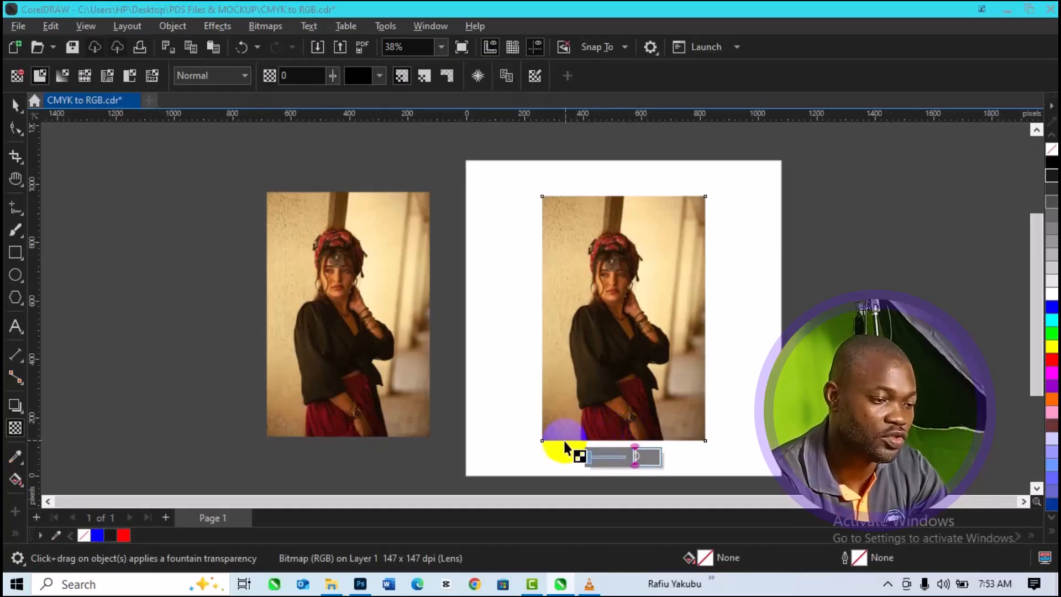
Step: Apply a vertical fountain transparency to the page photo, fading downward from the headscarf to the lower part of the image
left_click_drag(564, 446, 564, 326)
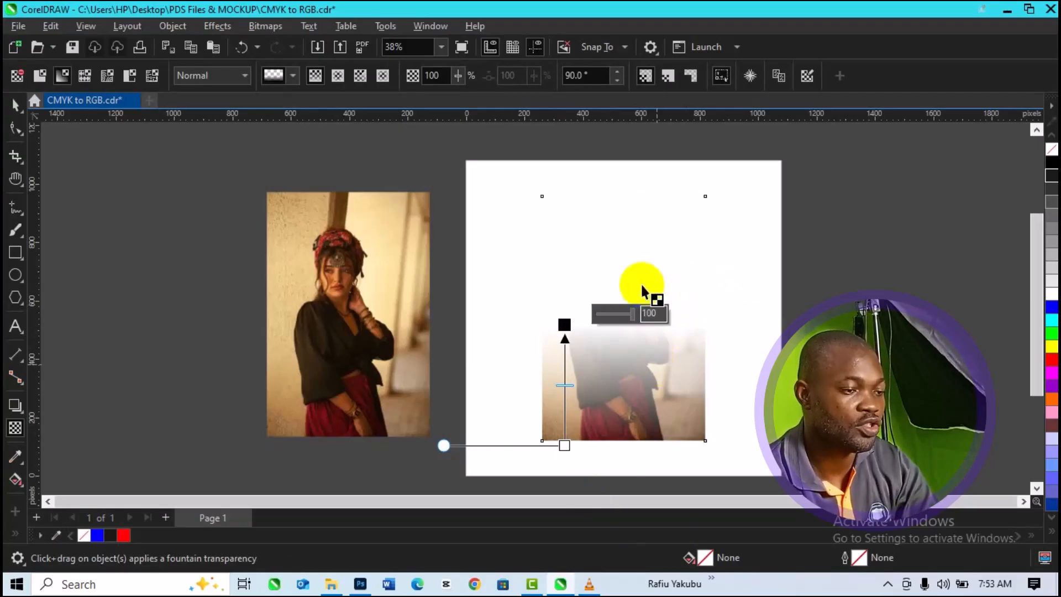
left_click_drag(638, 235, 644, 397)
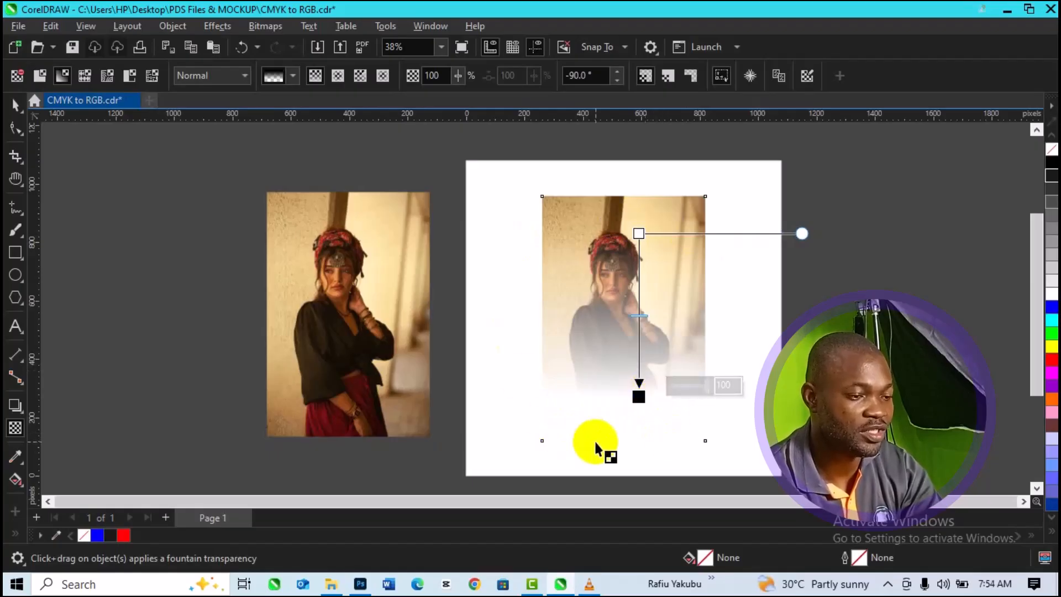
left_click(638, 396)
left_click(638, 233)
left_click_drag(637, 233, 637, 246)
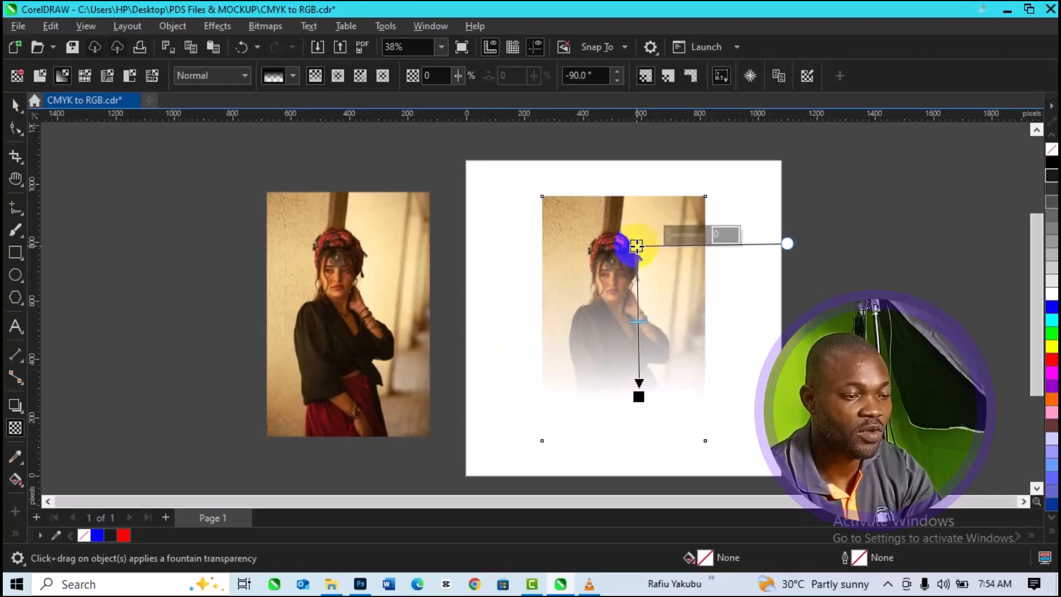
Step: Reposition the fade's ends, moving its start down to the woman's neck and its end to just above the photo's lower edge
left_click(638, 395)
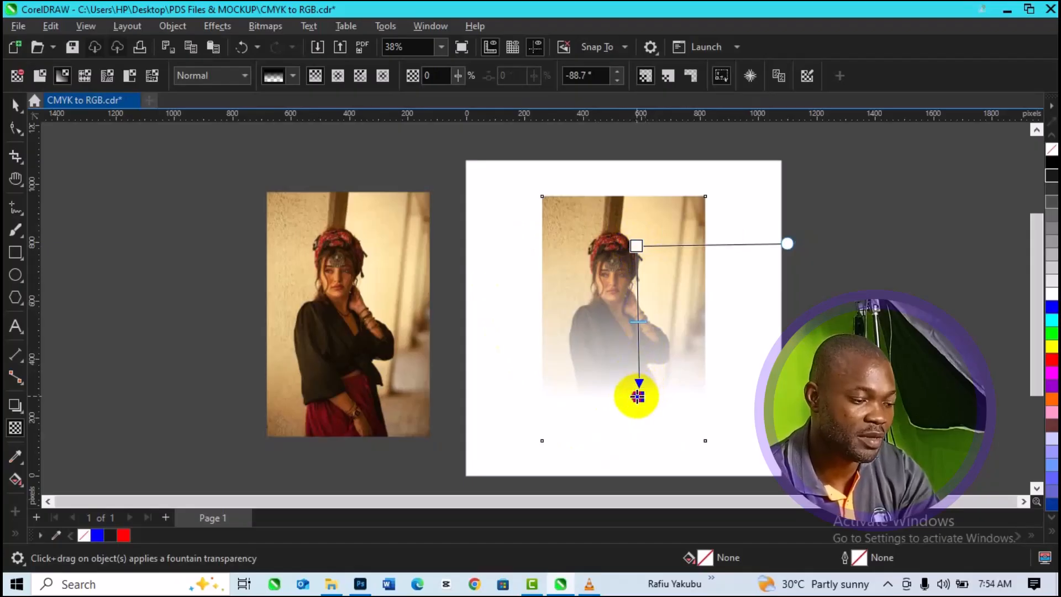
left_click_drag(638, 397, 636, 449)
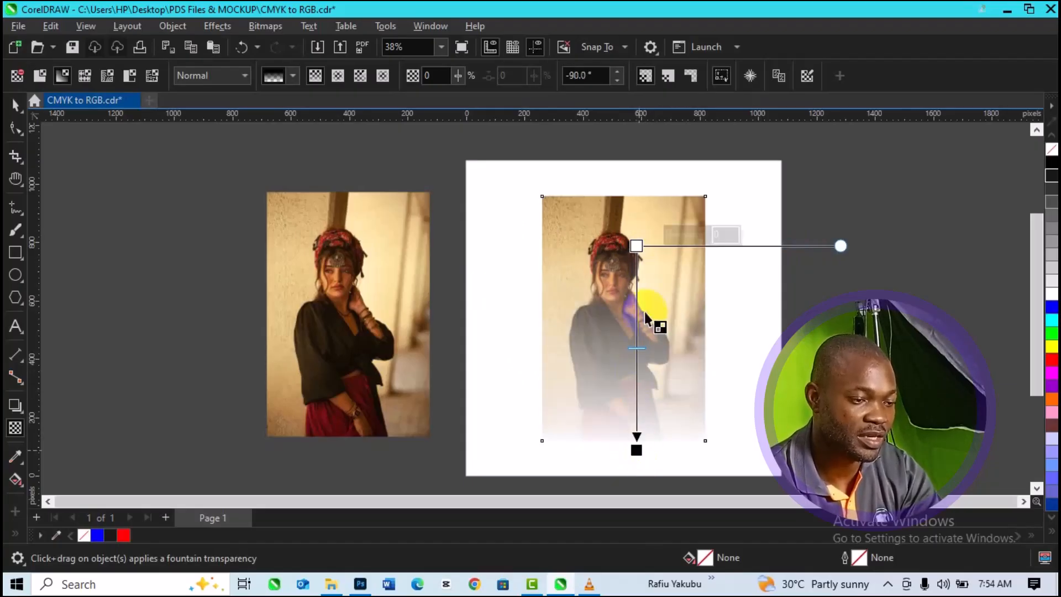
left_click_drag(633, 246, 632, 295)
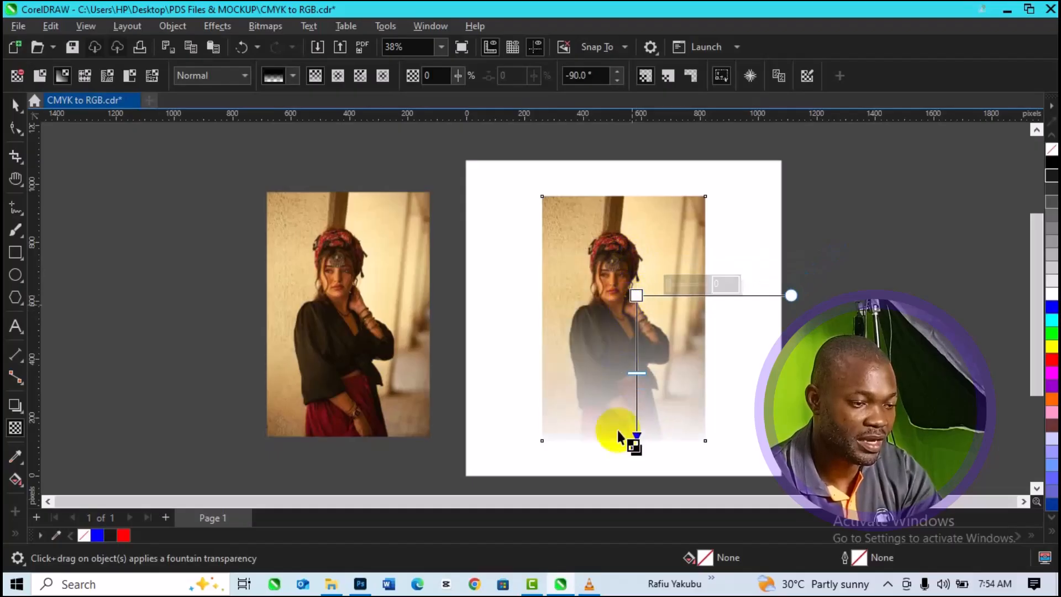
left_click_drag(635, 449, 635, 424)
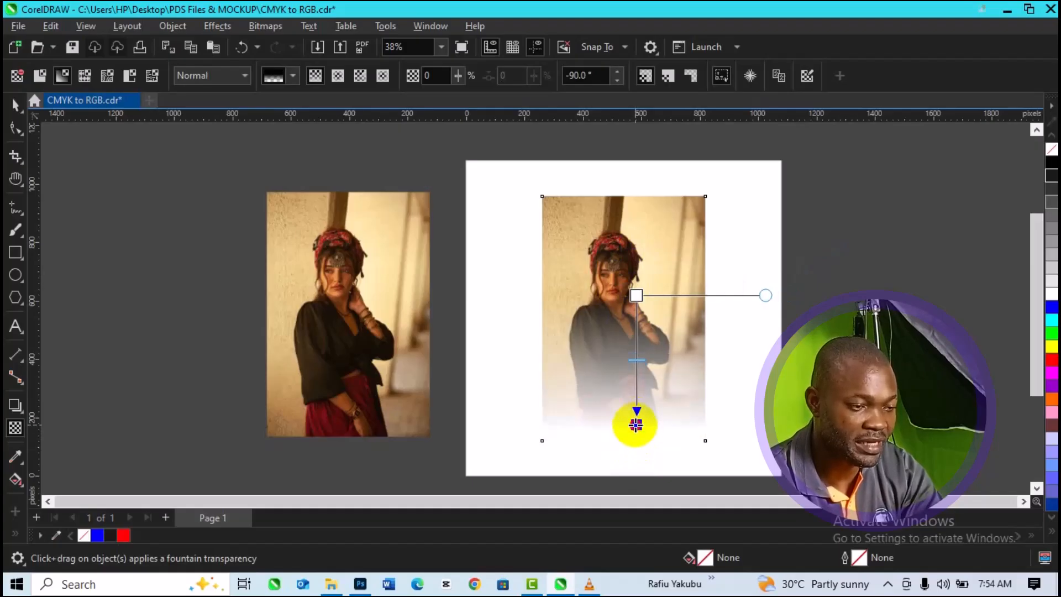
left_click_drag(635, 424, 635, 420)
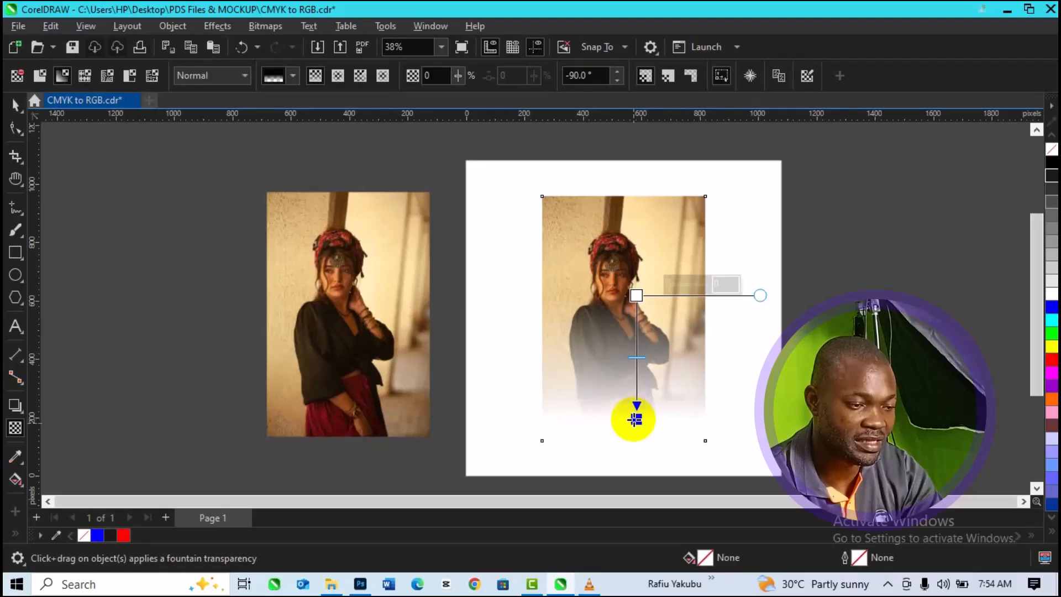
Step: Try a lower transparency of 74 at the fade's end node and restore it to 100
left_click(637, 419)
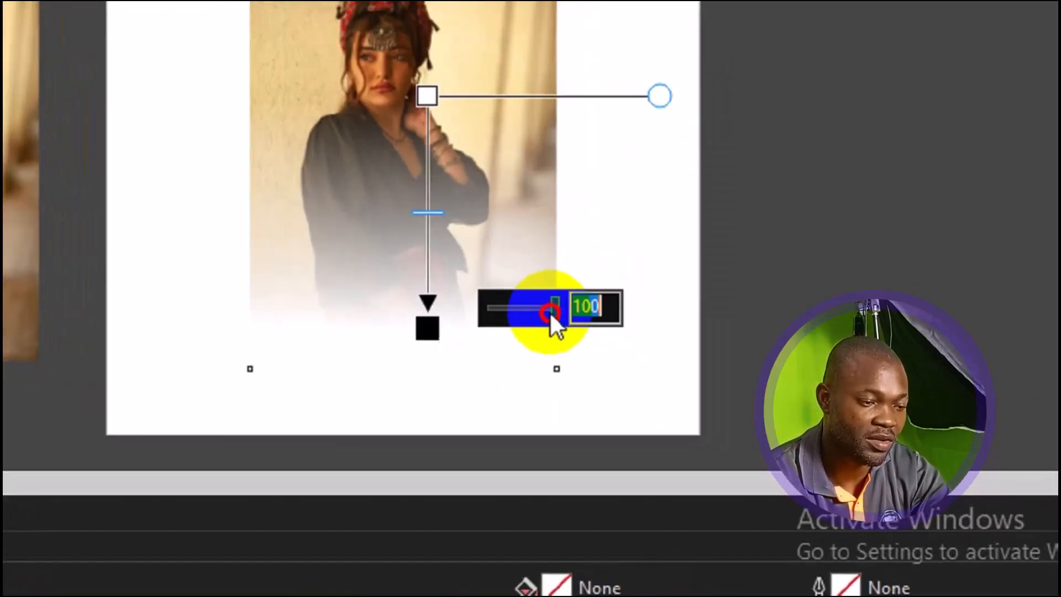
type("35")
left_click_drag(532, 298, 518, 298)
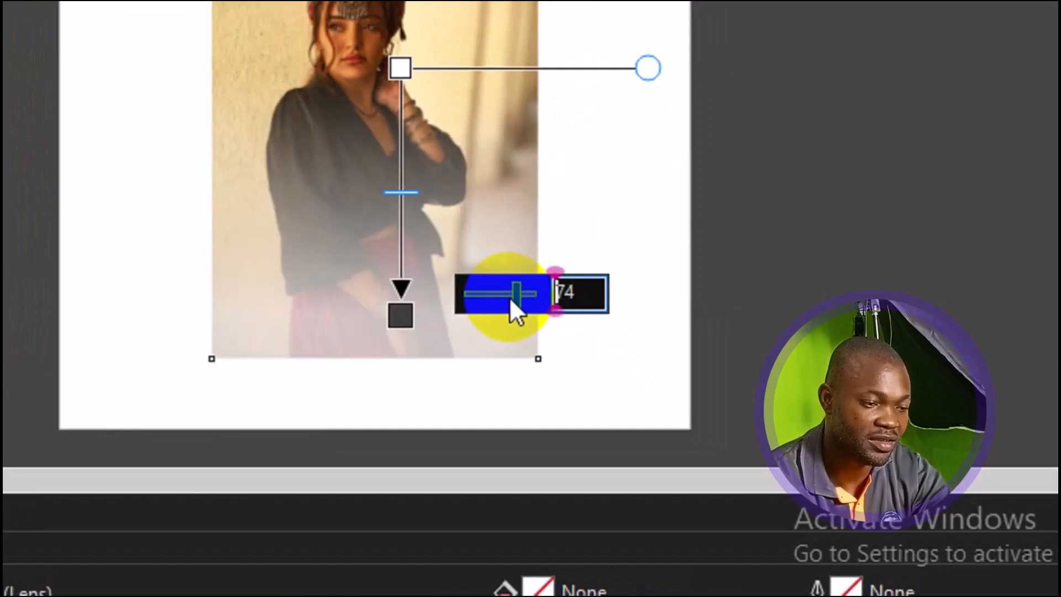
left_click(516, 295)
left_click_drag(516, 295, 545, 295)
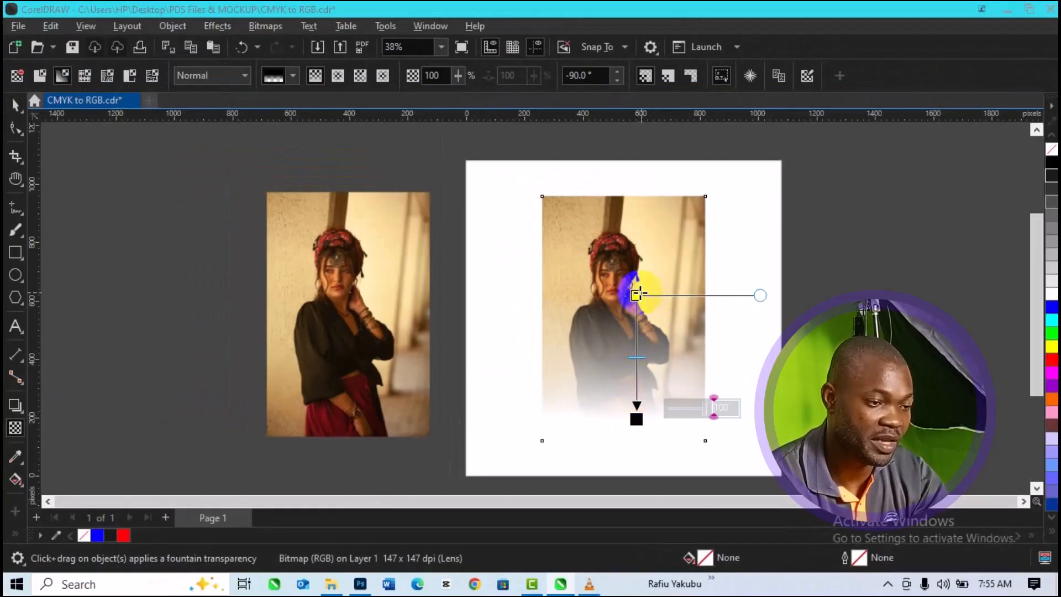
Step: Lower the fade's start to the woman's midriff and its end near the photo's lower edge, and return to the Pick tool
left_click_drag(638, 293, 634, 323)
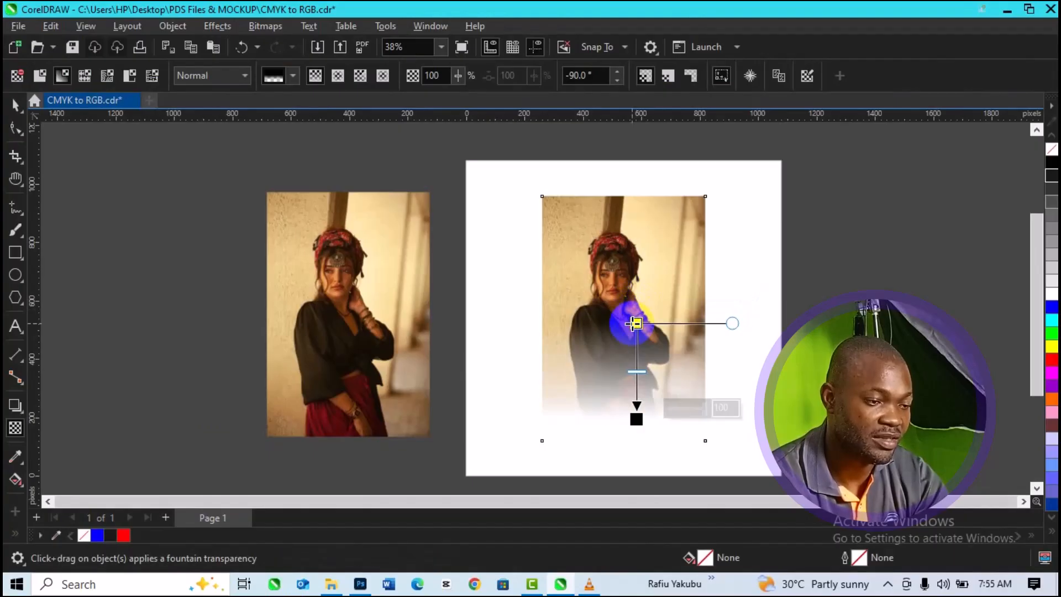
left_click_drag(633, 323, 634, 331)
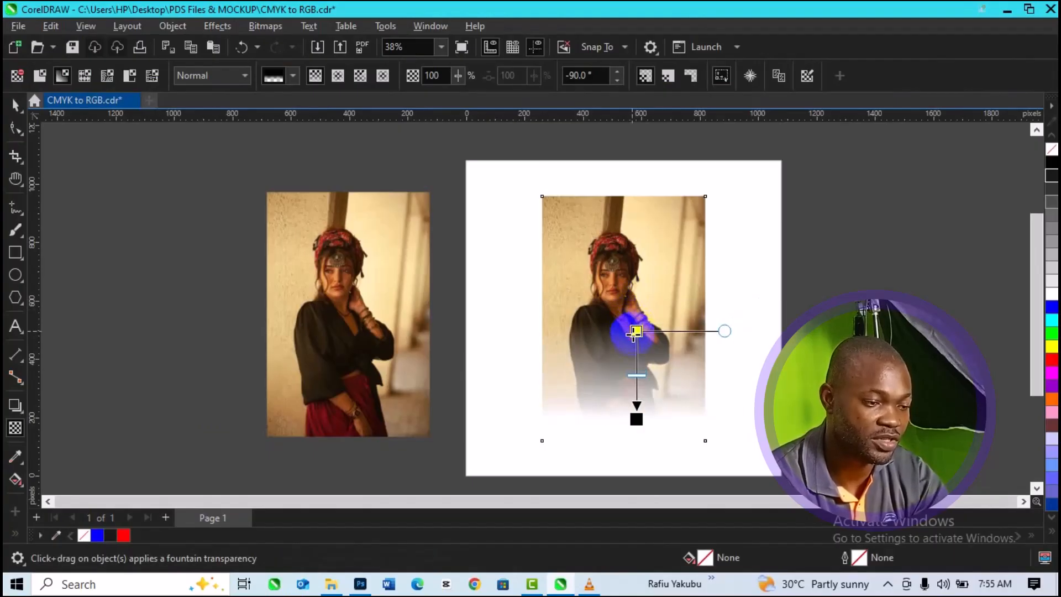
left_click_drag(635, 418, 634, 433)
key("space")
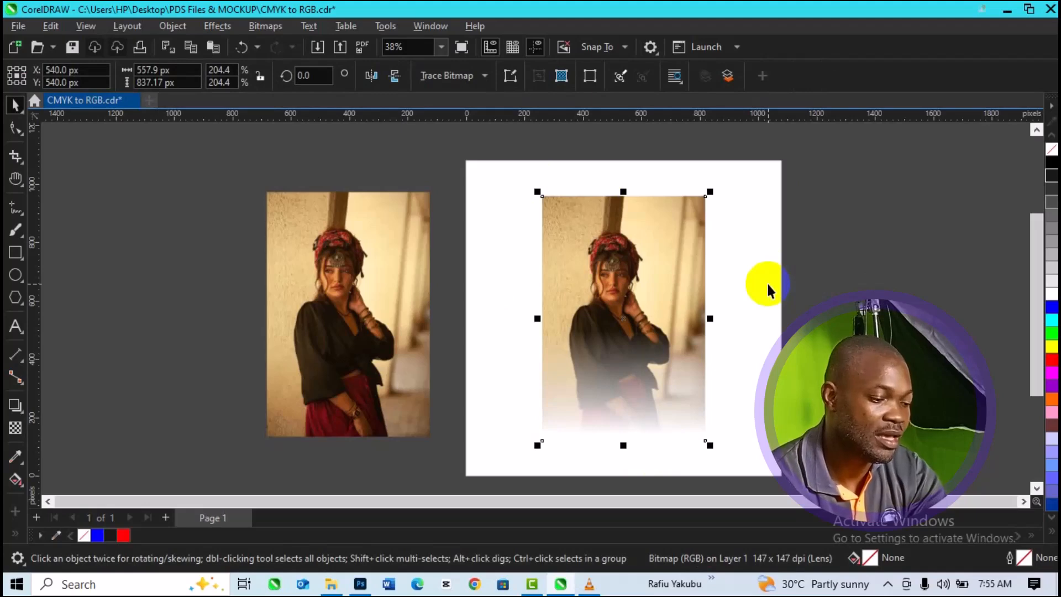
Step: Duplicate the faded photo and place the copy on the dark area beyond the unfaded original, outside the page
key("ctrl+d")
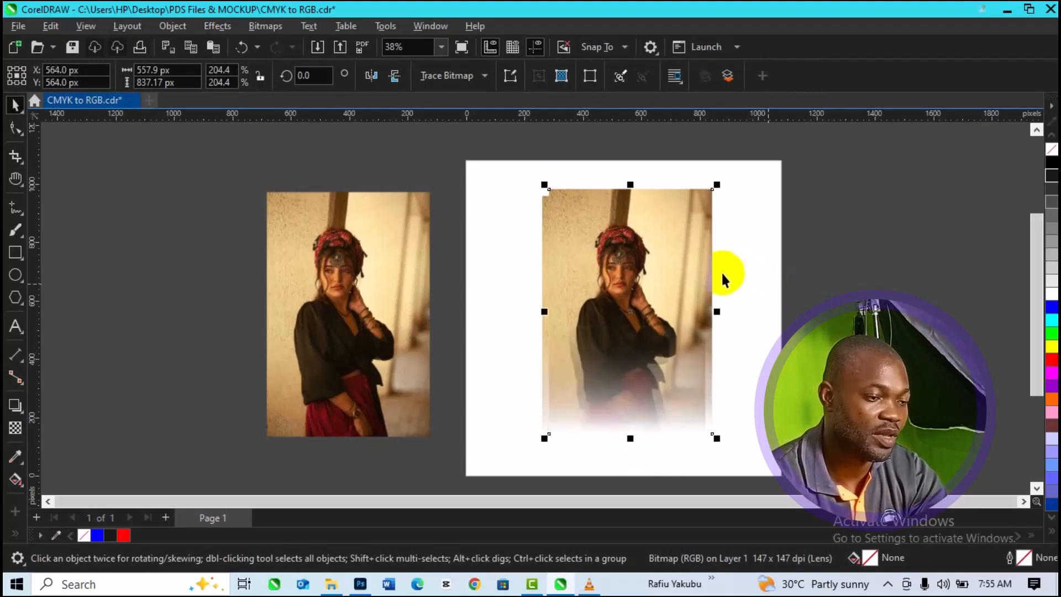
left_click_drag(638, 295, 150, 313)
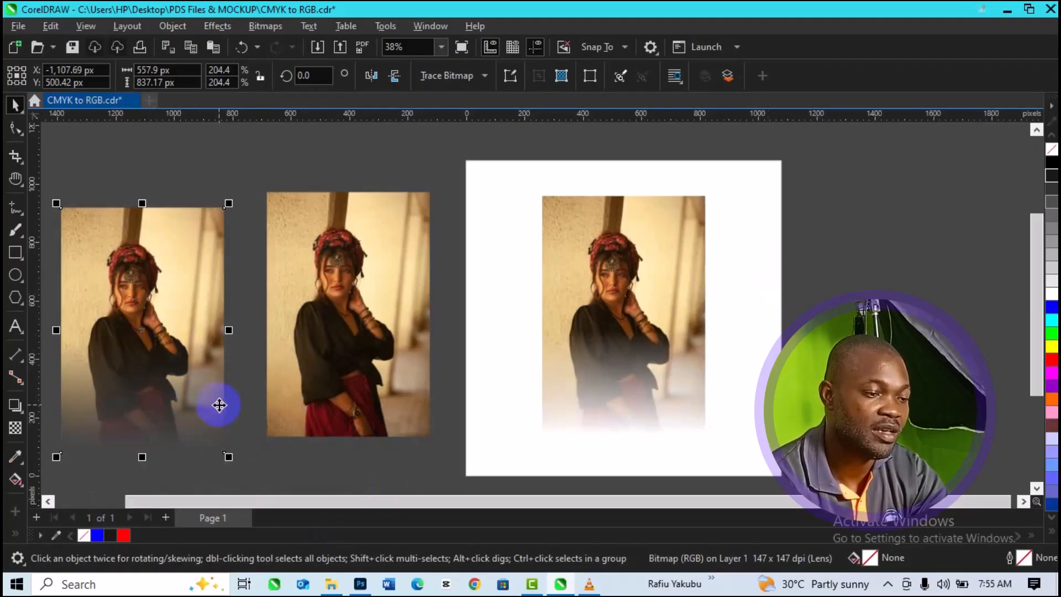
left_click(613, 359)
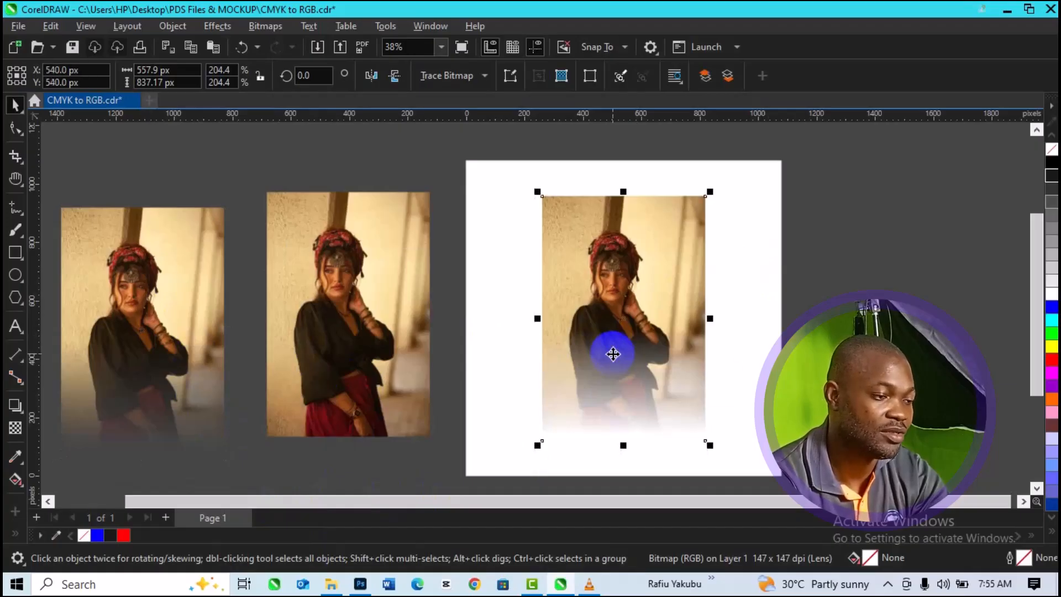
Step: Adjust the duplicate's fountain transparency by raising its start to chest level and its end slightly above the lower edge
left_click(189, 348)
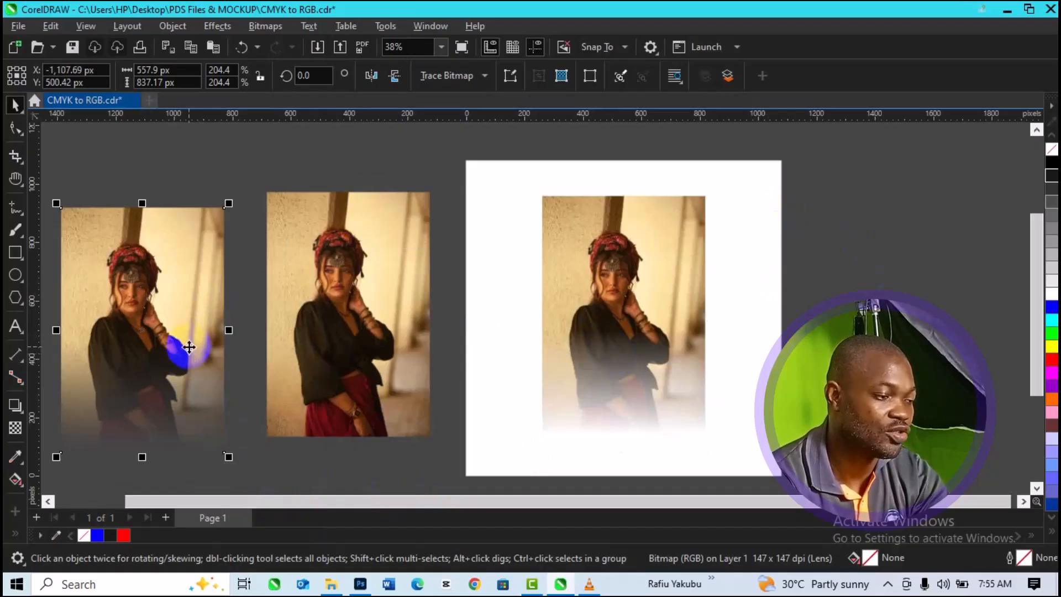
left_click(15, 427)
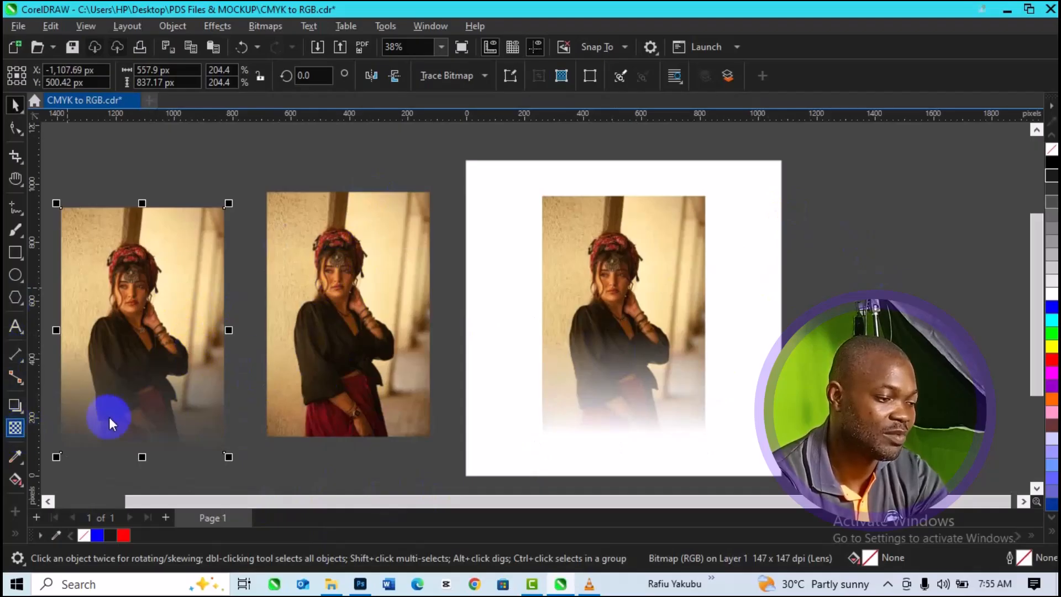
left_click(155, 342)
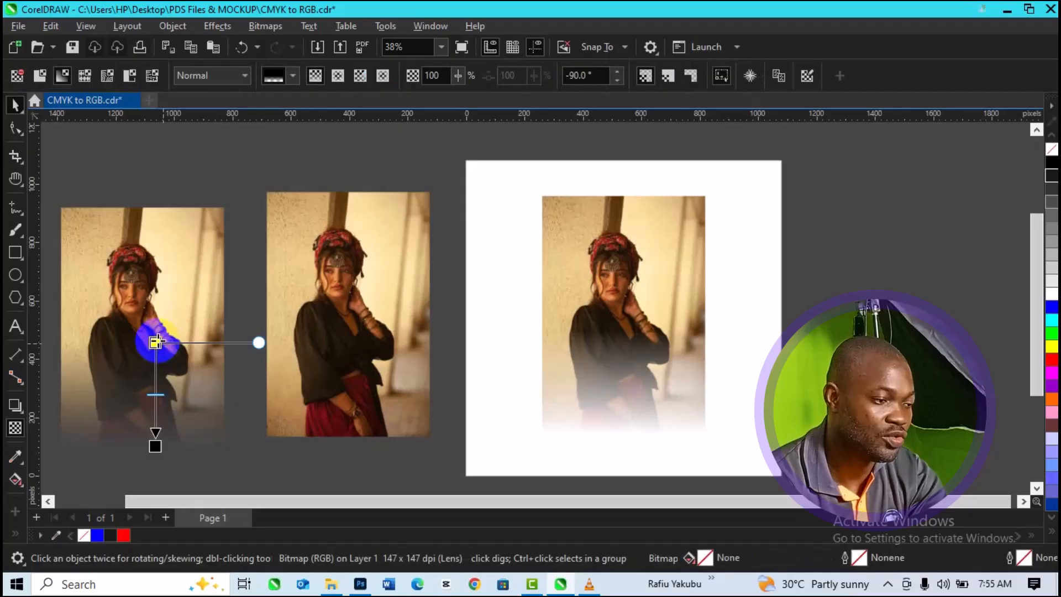
left_click_drag(155, 342, 155, 310)
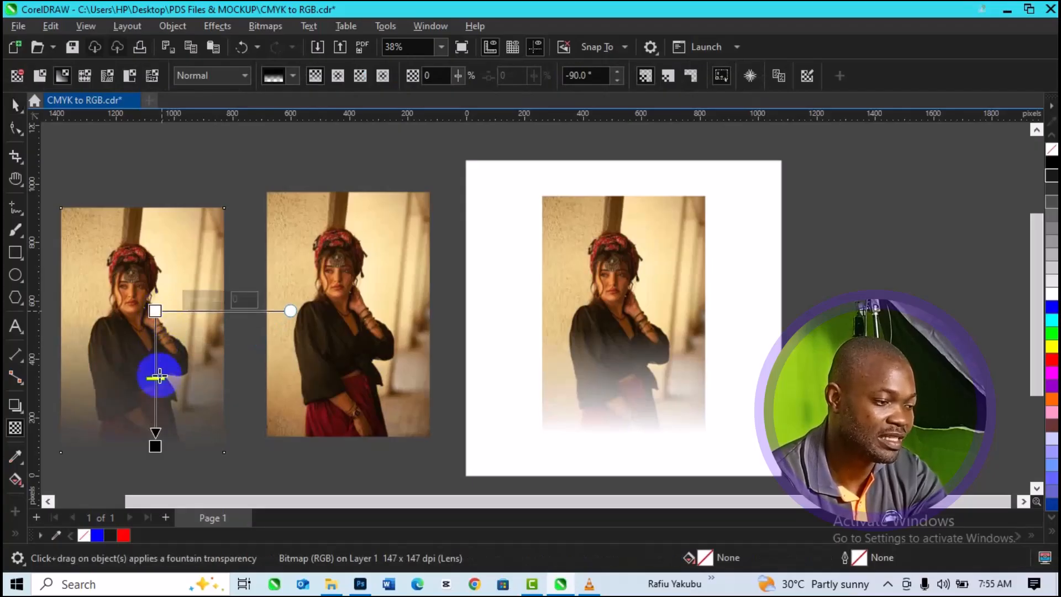
left_click_drag(155, 447, 161, 436)
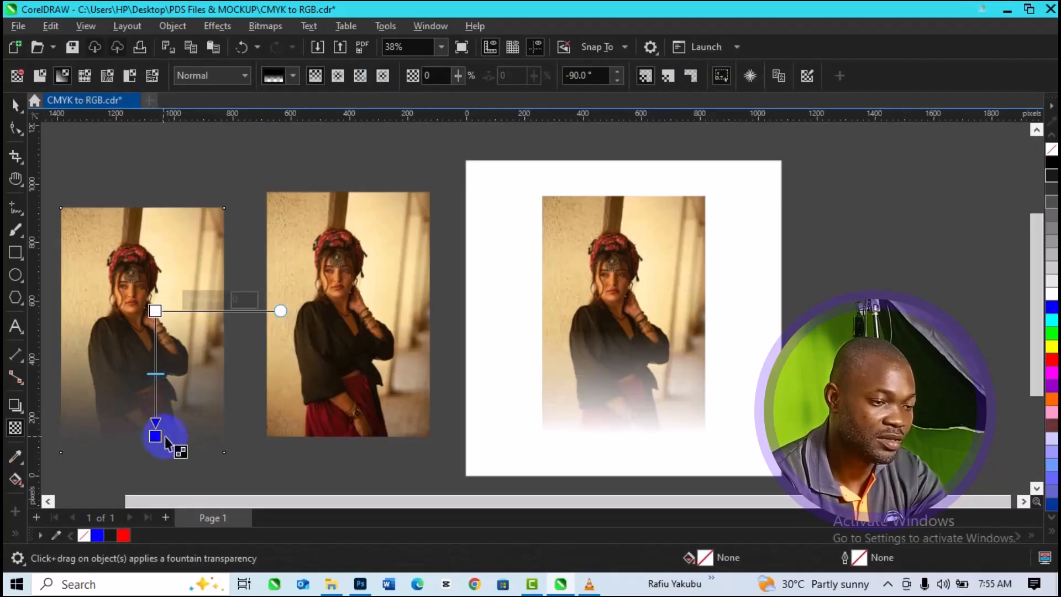
Step: Raise both ends of the page photo's fade slightly so it blends out sooner into the white page, and deselect the photo
left_click(553, 389)
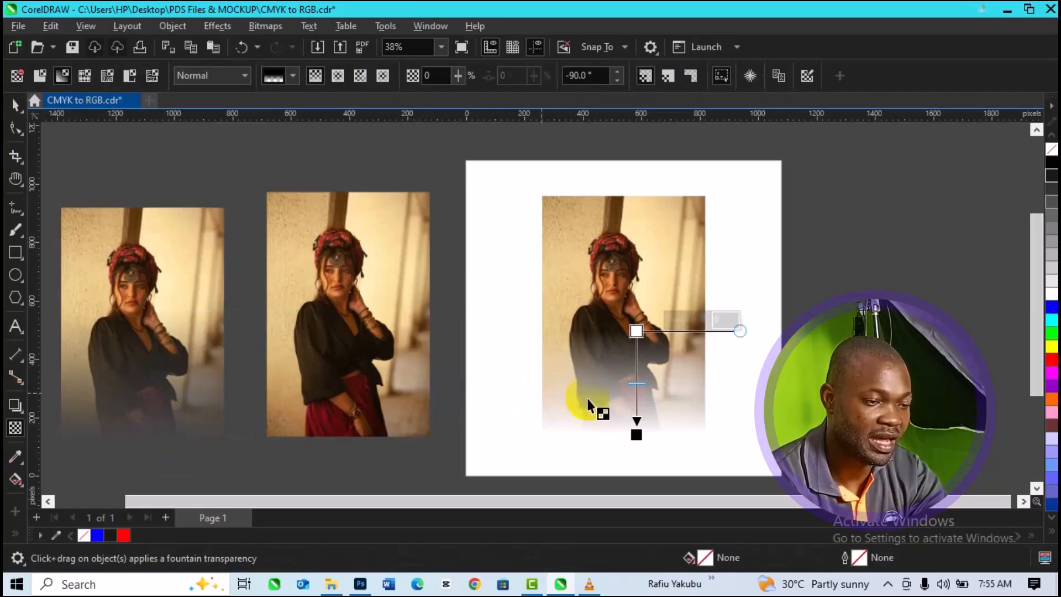
left_click_drag(636, 334, 636, 318)
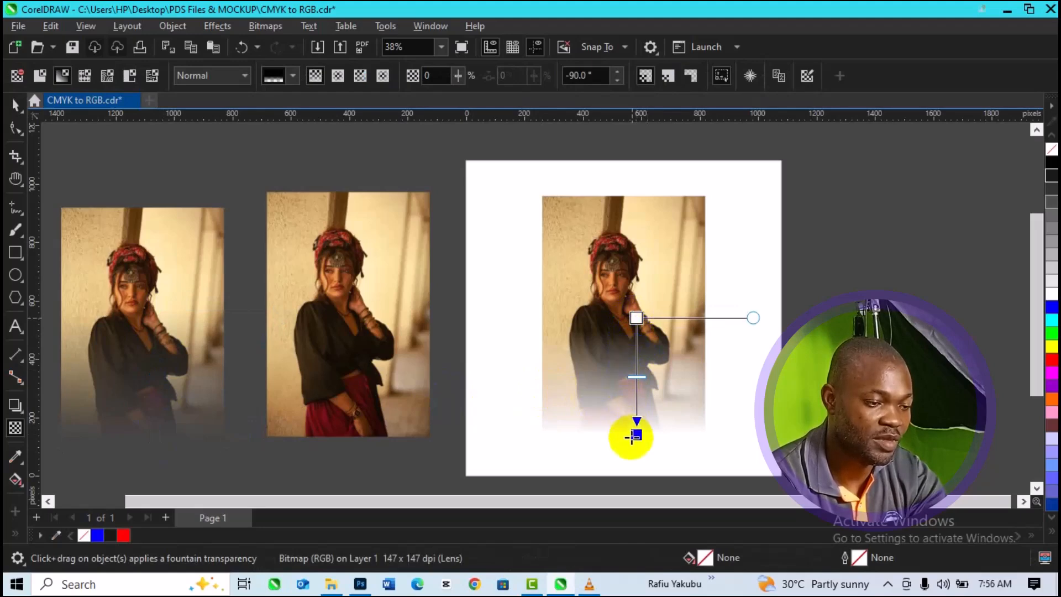
left_click_drag(636, 428, 642, 418)
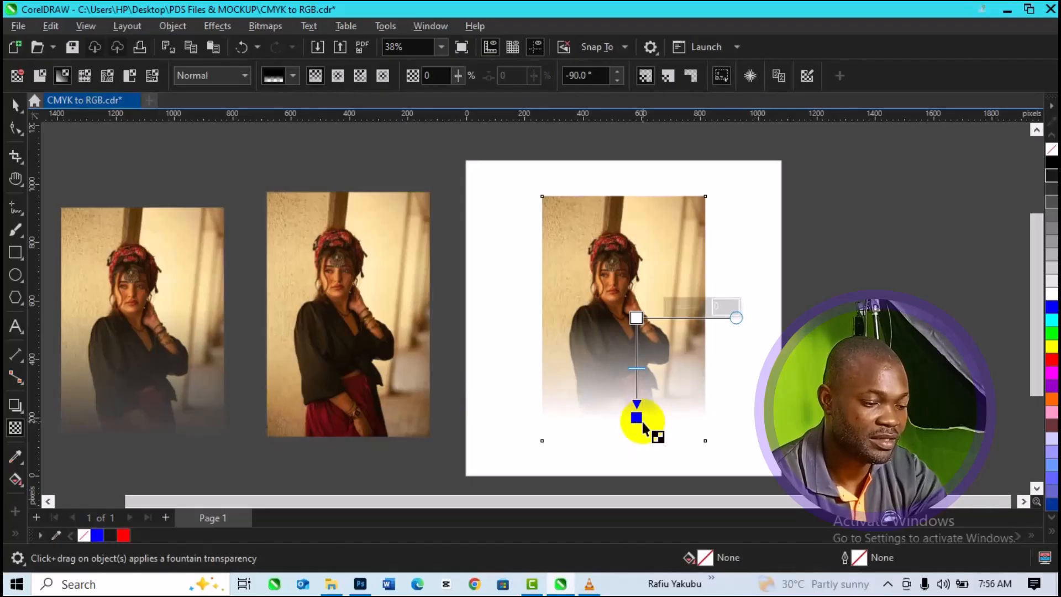
left_click(16, 105)
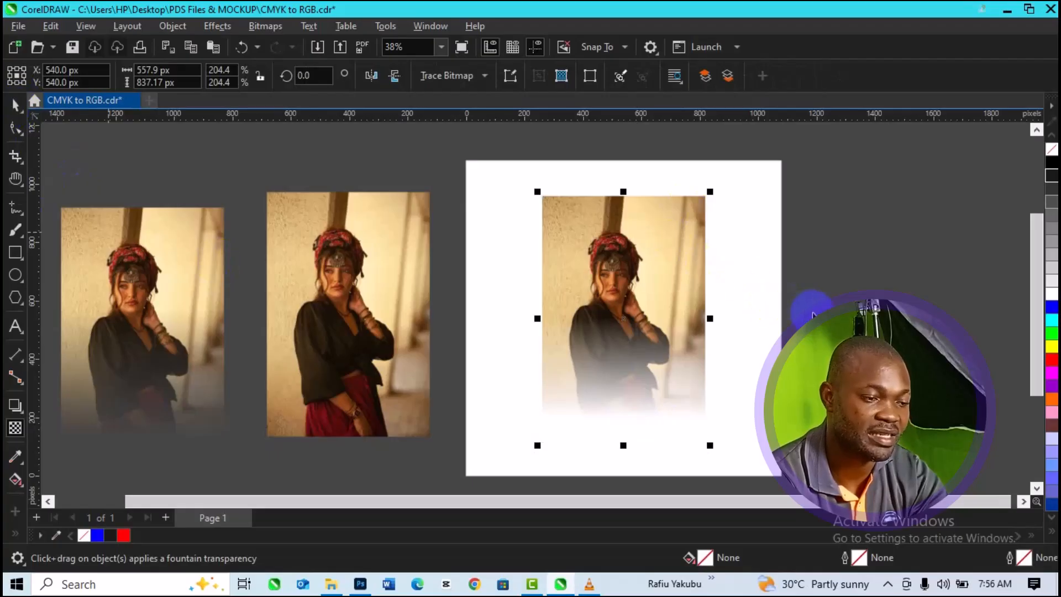
left_click(831, 279)
left_click(676, 403)
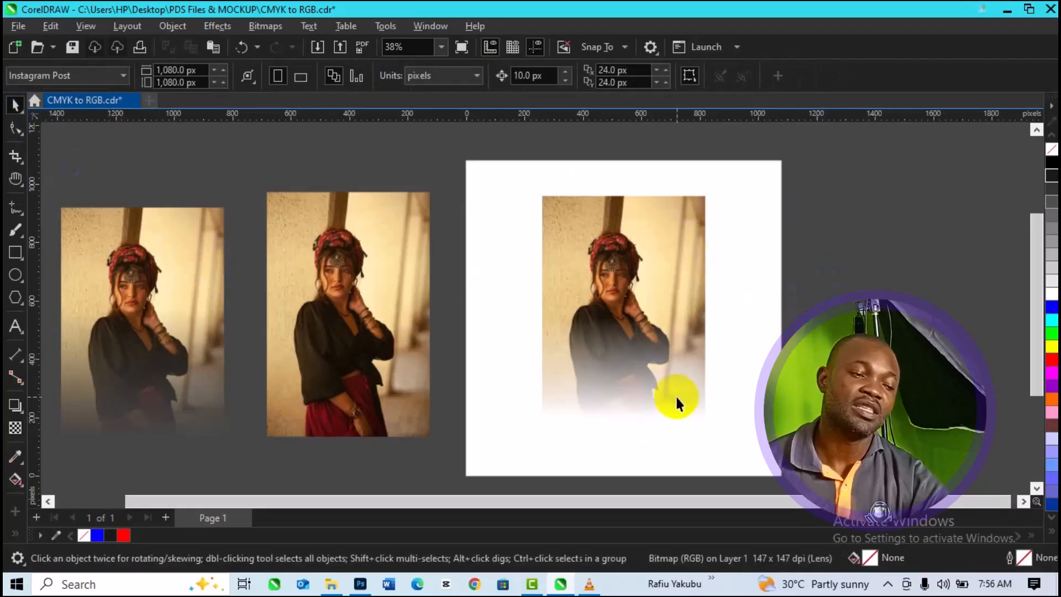